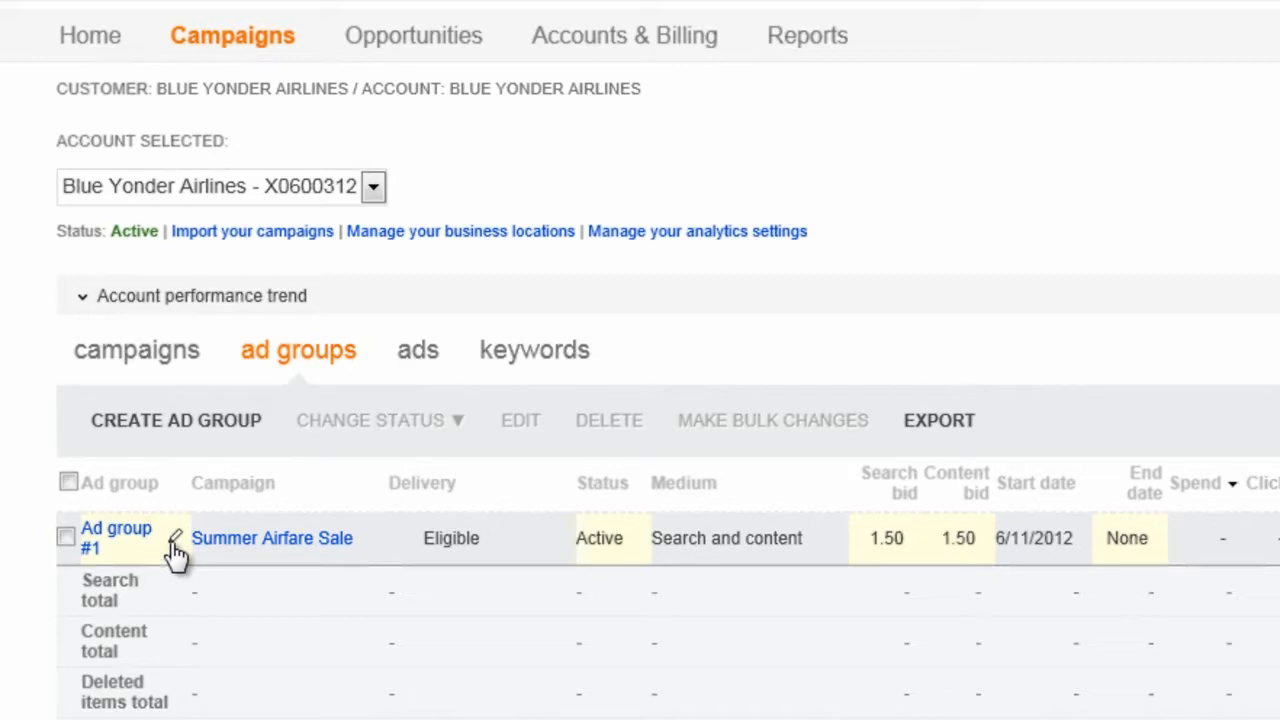
Rename the ad group "Ad group #1" to European Destinations and save the change.
{"action": "left_click", "coordinate": [174, 542]}
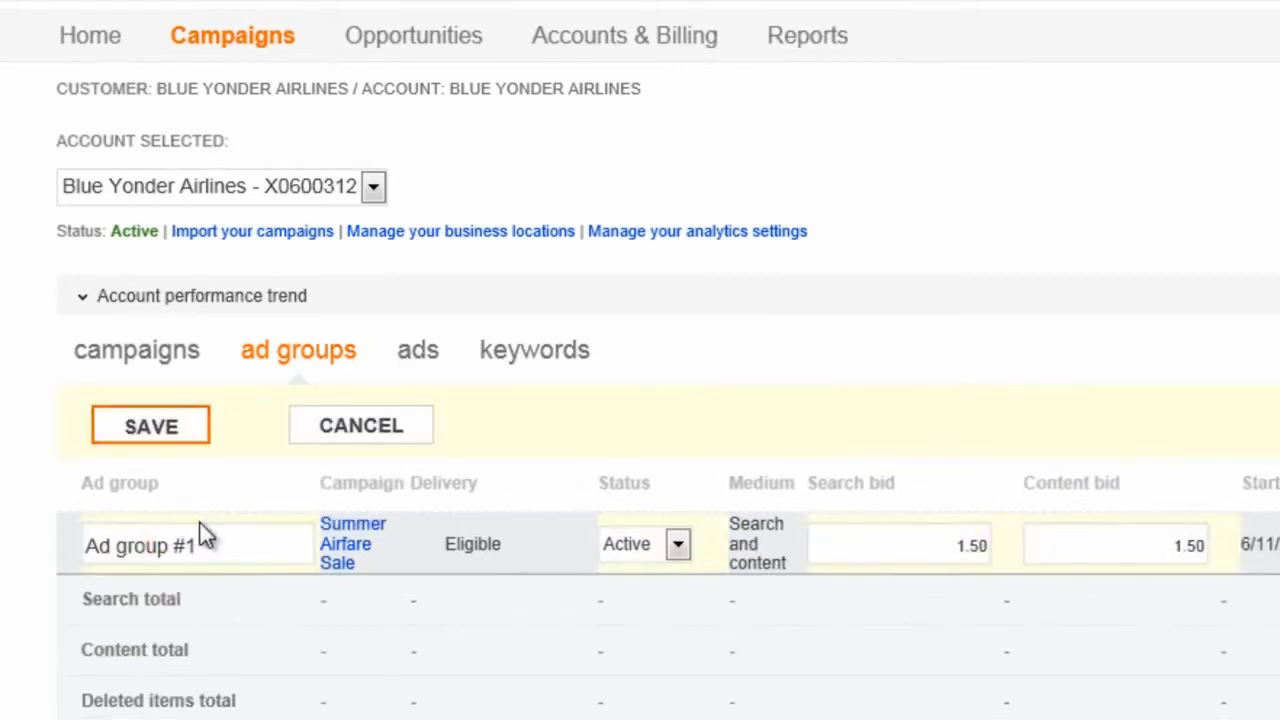
{"action": "left_click", "coordinate": [211, 545]}
{"action": "left_click_drag", "start_coordinate": [211, 545], "coordinate": [77, 549]}
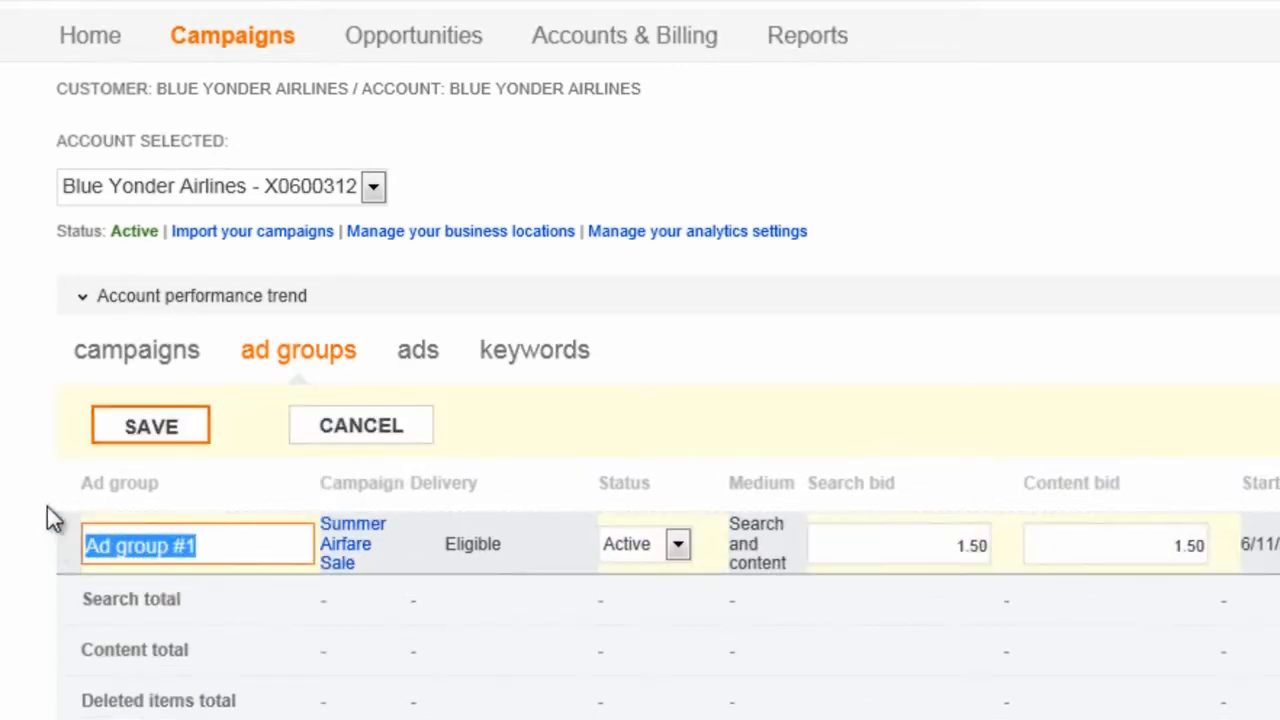
{"action": "type", "text": "European Destinations"}
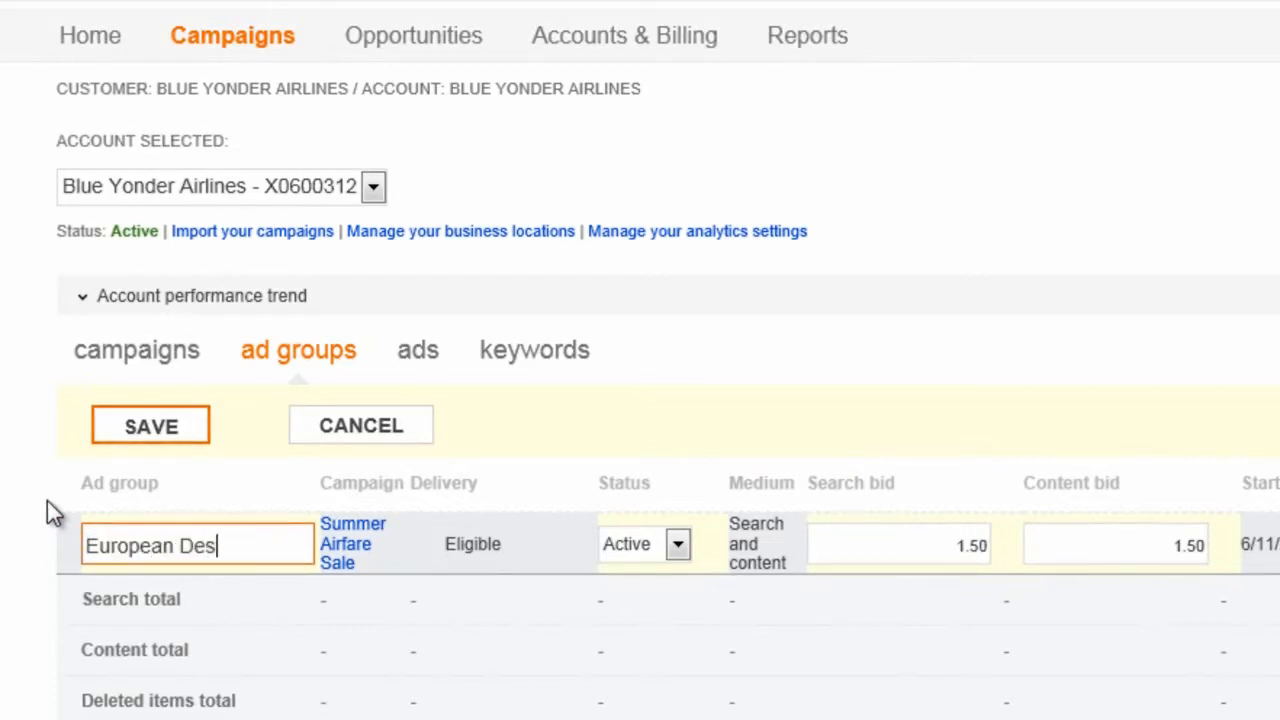
{"action": "left_click", "coordinate": [193, 447]}
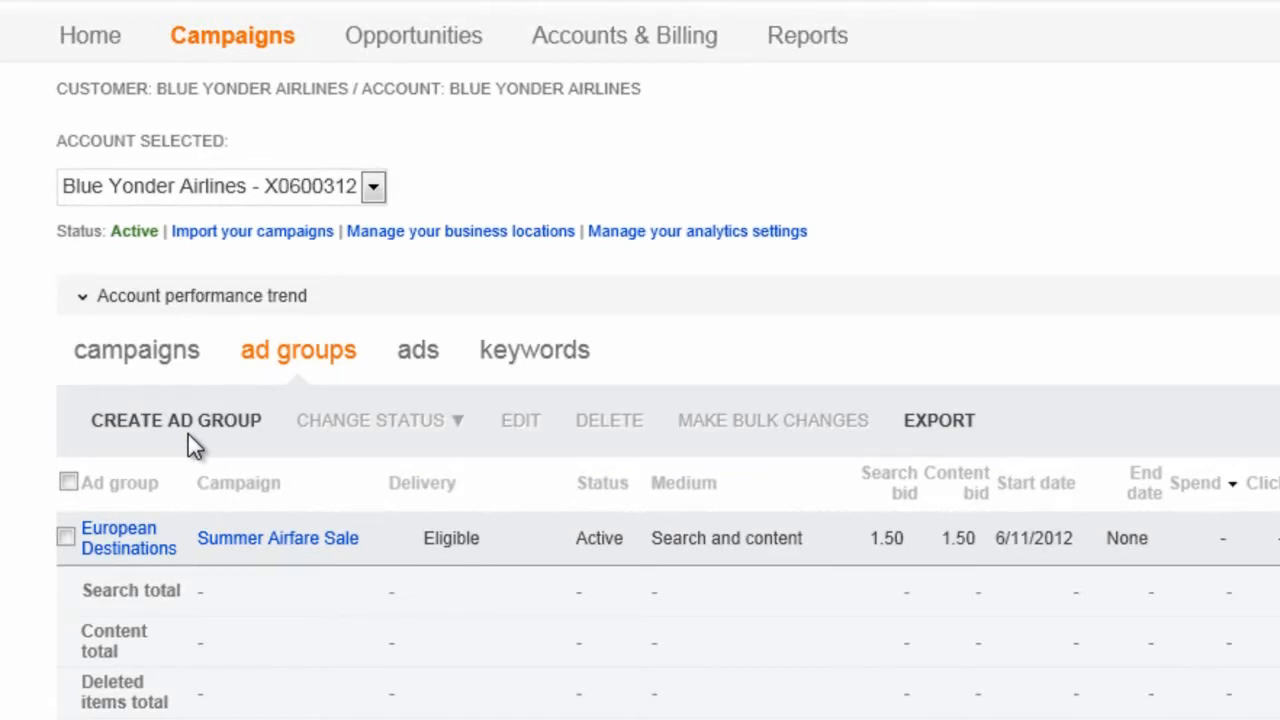
{"action": "left_click", "coordinate": [155, 548]}
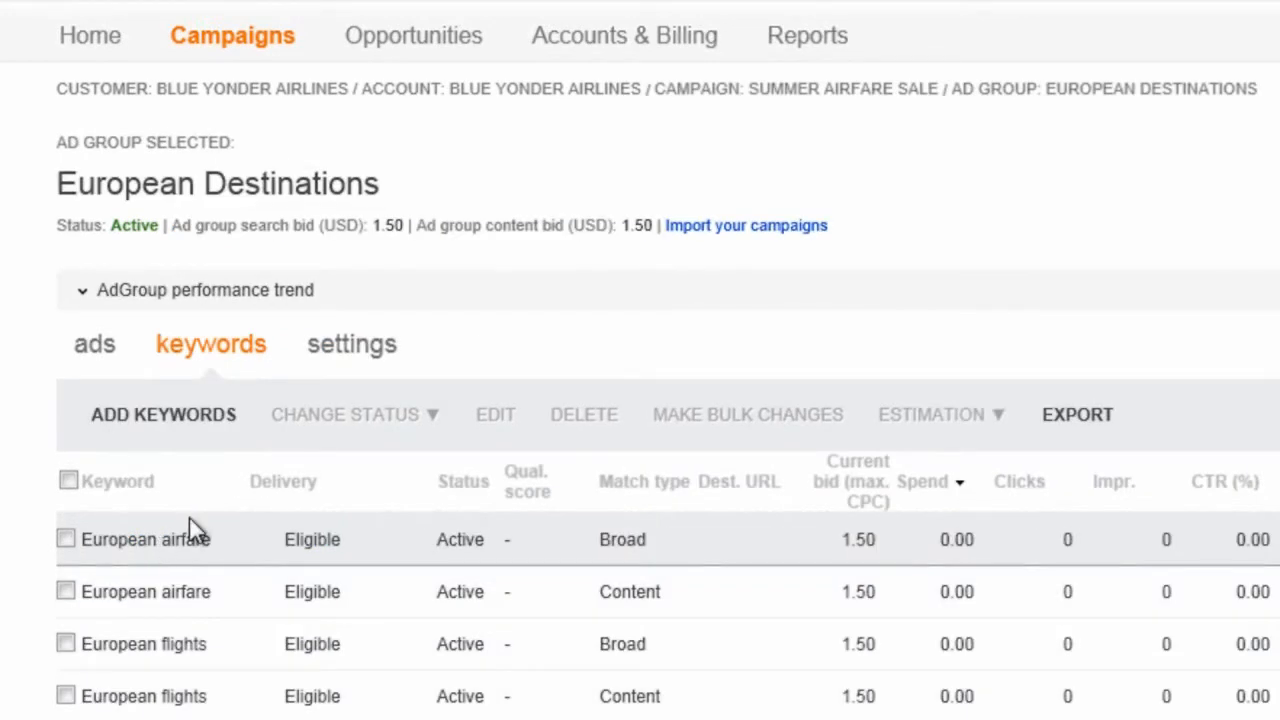
{"action": "left_click", "coordinate": [110, 352]}
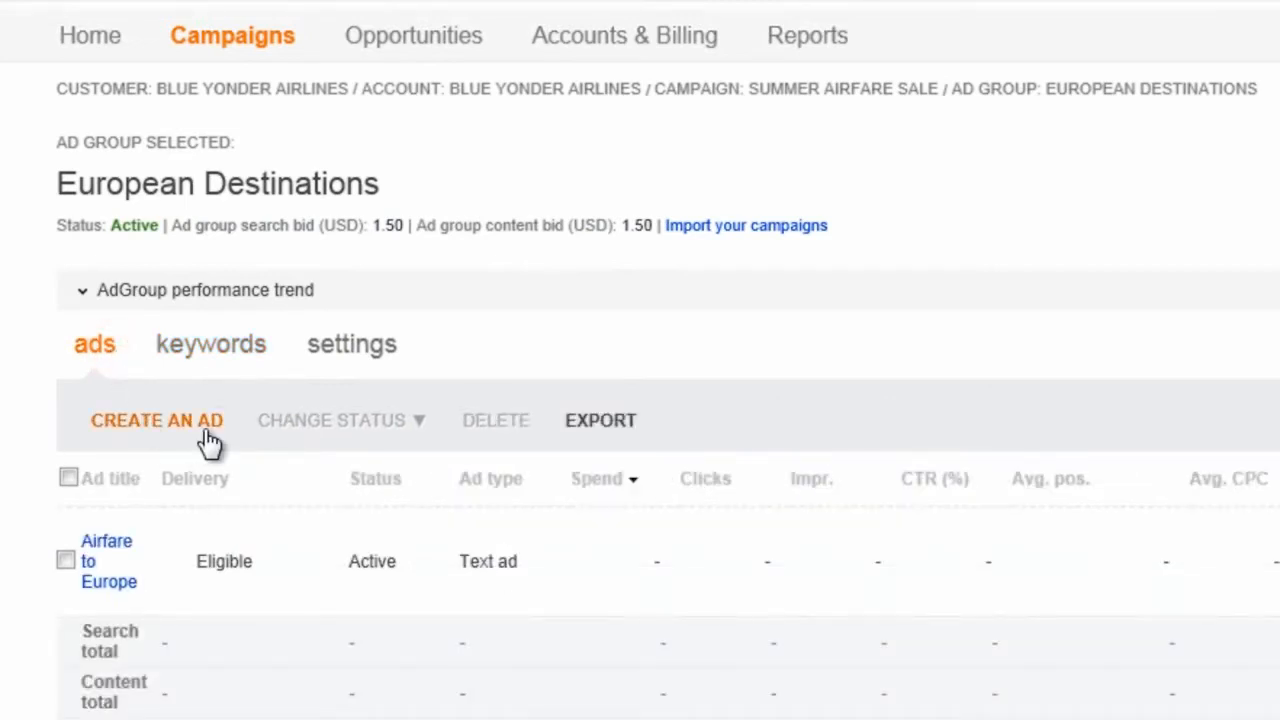
{"action": "left_click", "coordinate": [157, 421]}
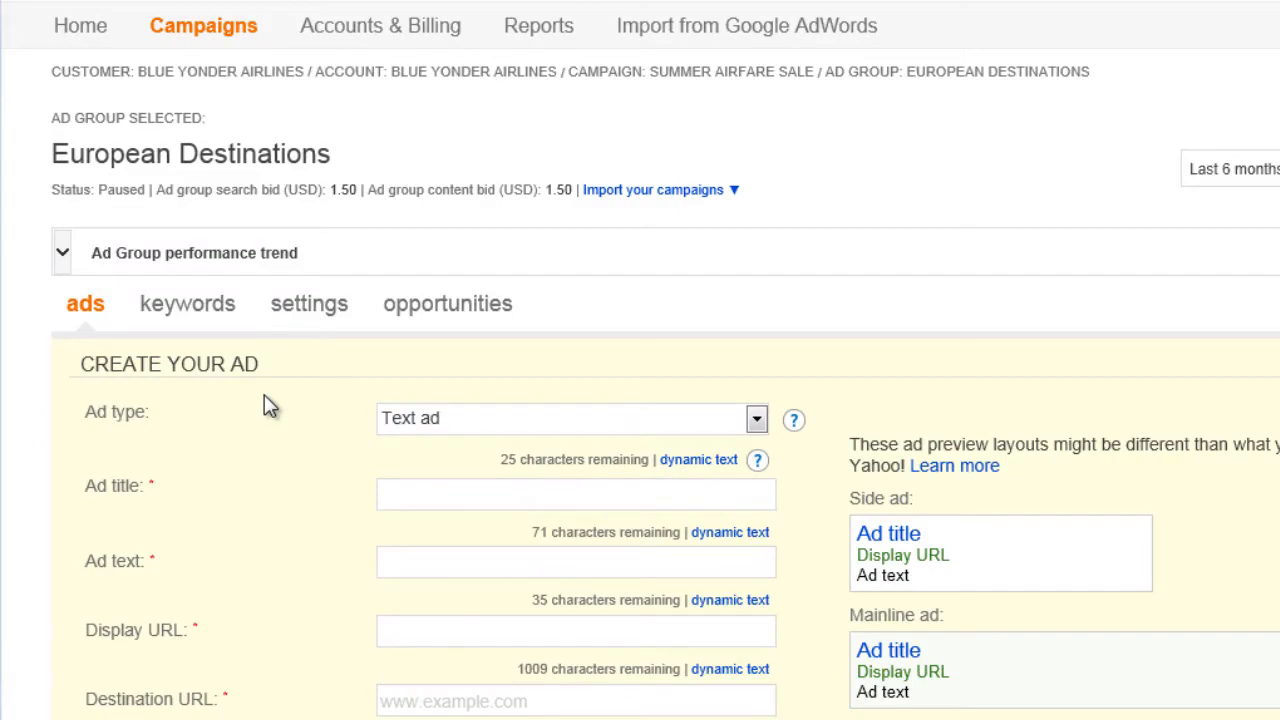
{"action": "left_click", "coordinate": [389, 493]}
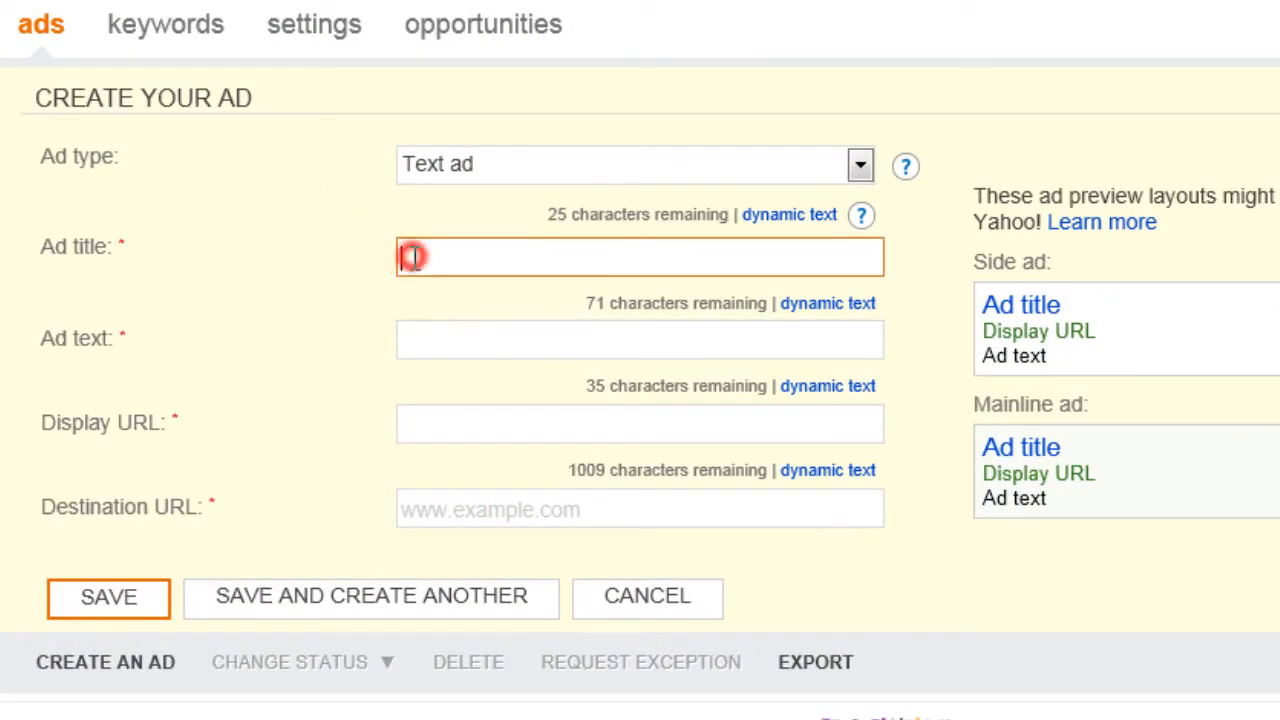
{"action": "type", "text": "Fly to Europe this Summer"}
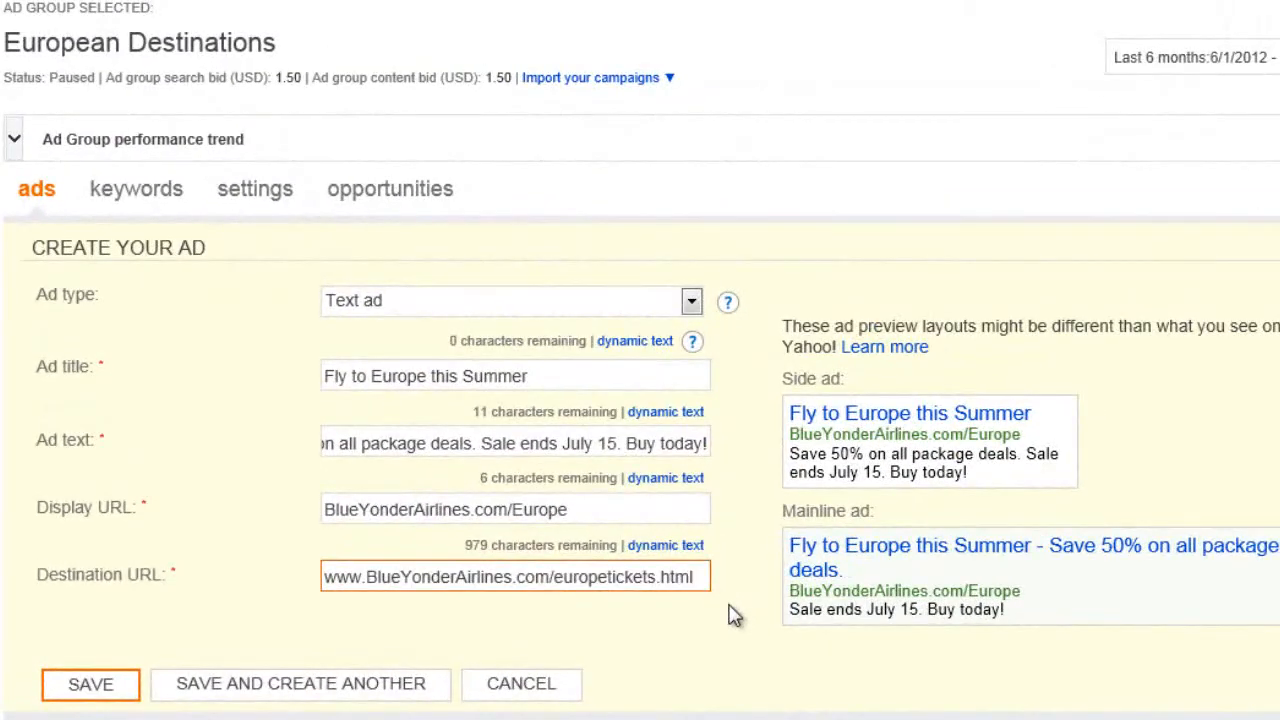
{"action": "left_click", "coordinate": [124, 700]}
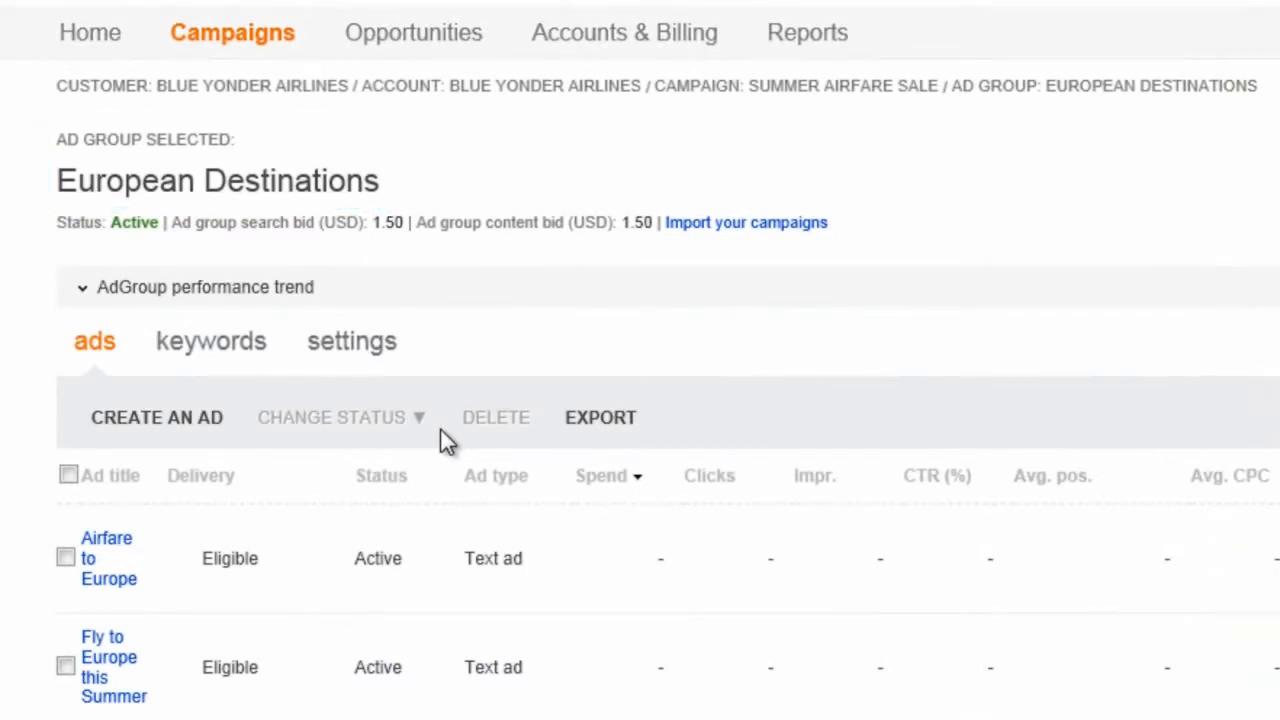
Add the keywords "European airfare" and "Summer Europe travel deals" to the new keyword list for the European Destinations ad group.
{"action": "left_click", "coordinate": [262, 346]}
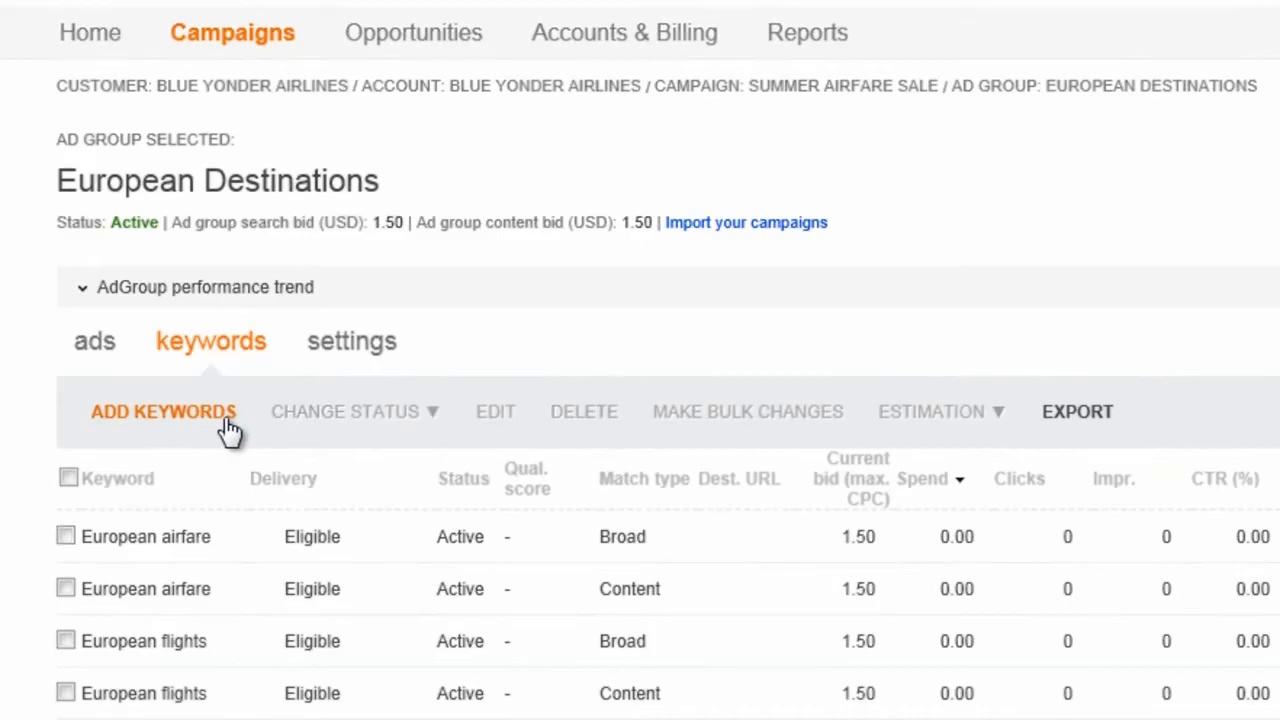
{"action": "left_click", "coordinate": [227, 425]}
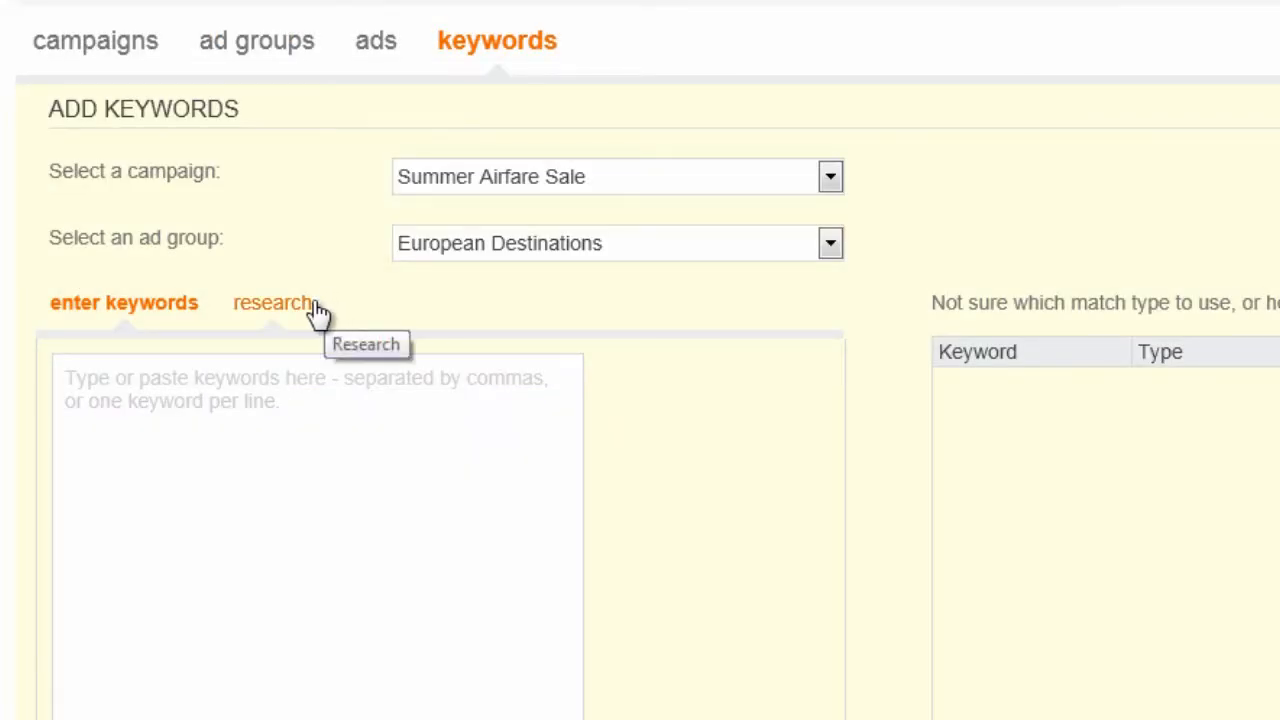
{"action": "left_click", "coordinate": [298, 312]}
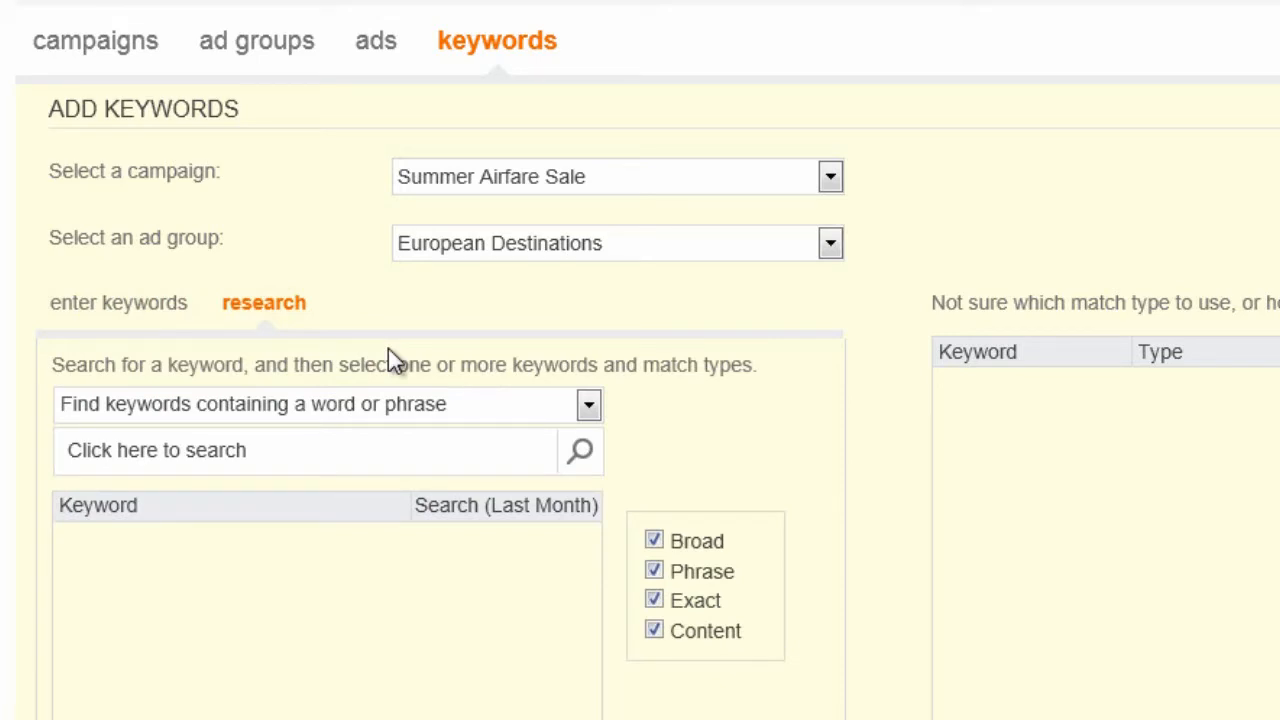
{"action": "left_click", "coordinate": [160, 312]}
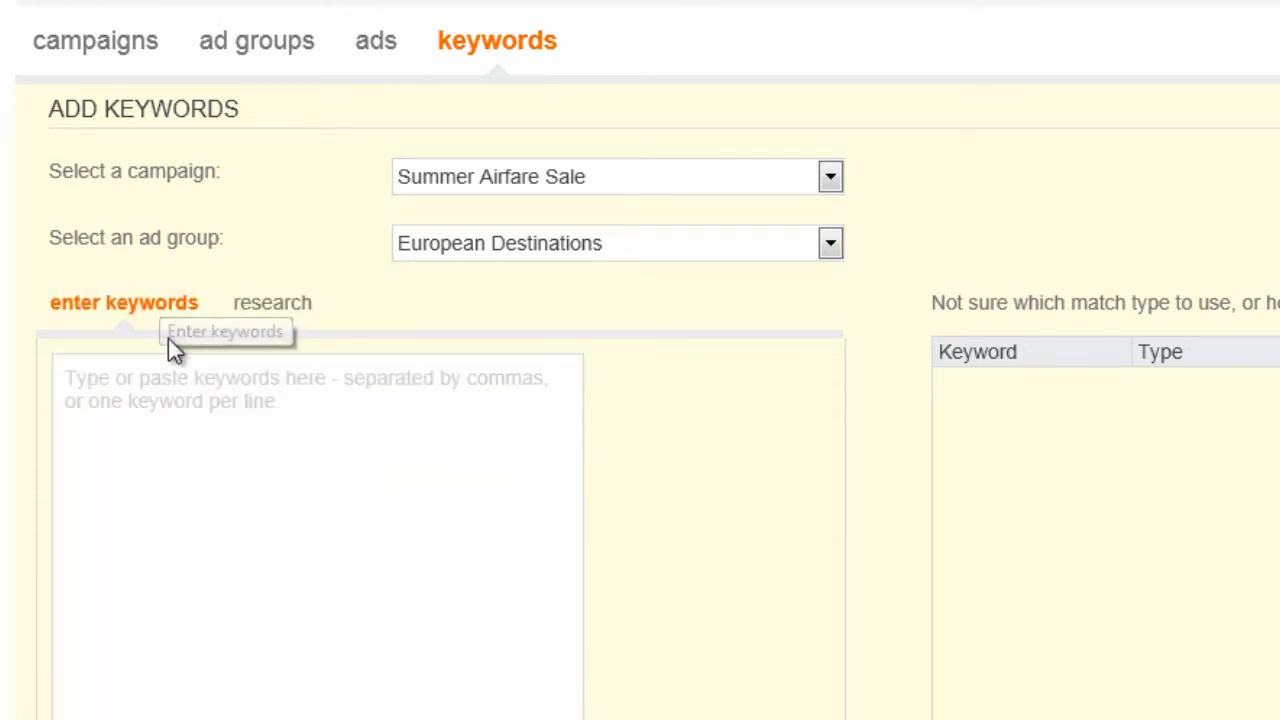
{"action": "left_click", "coordinate": [129, 385]}
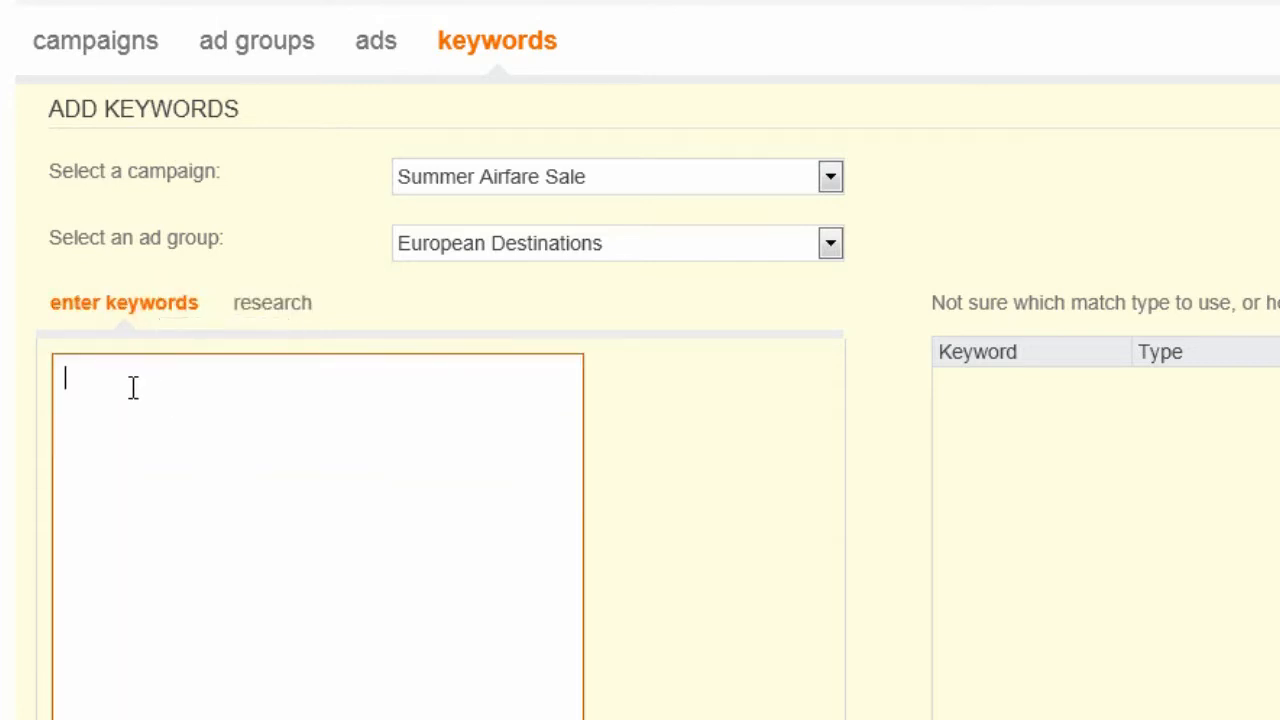
{"action": "type", "text": "European airfare"}
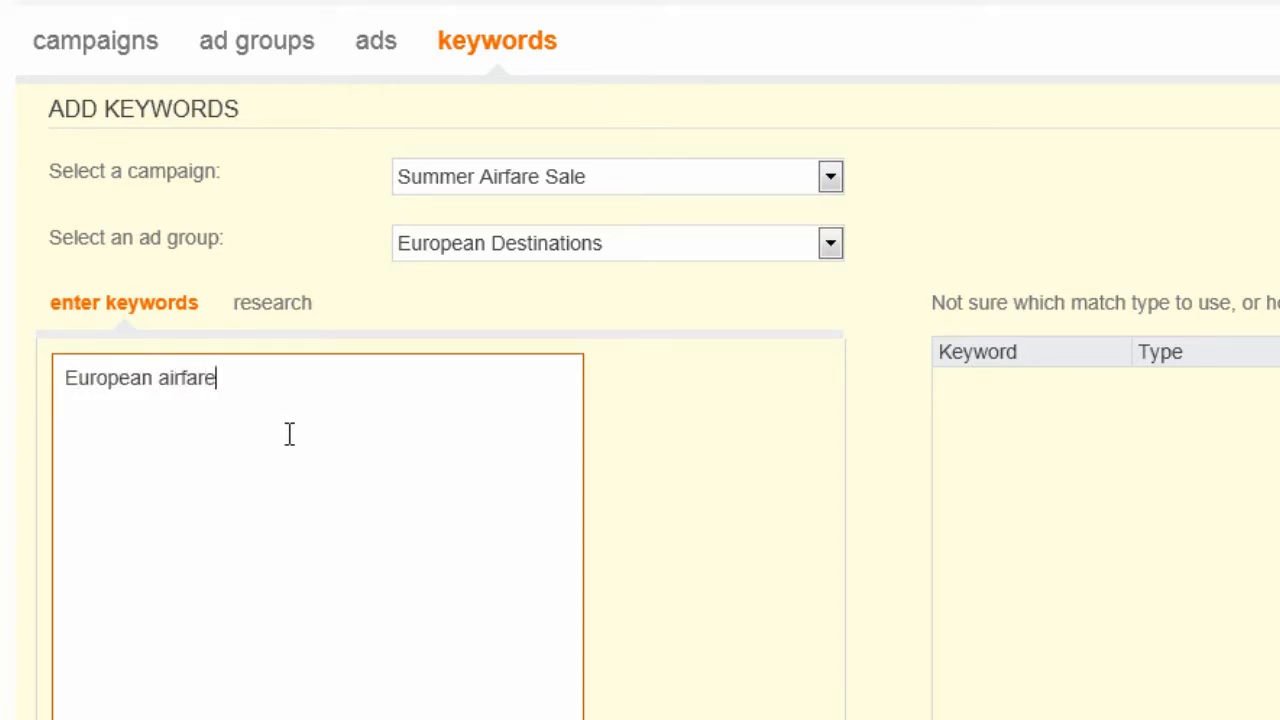
{"action": "key", "text": "Return"}
{"action": "type", "text": "Summer Eu"}
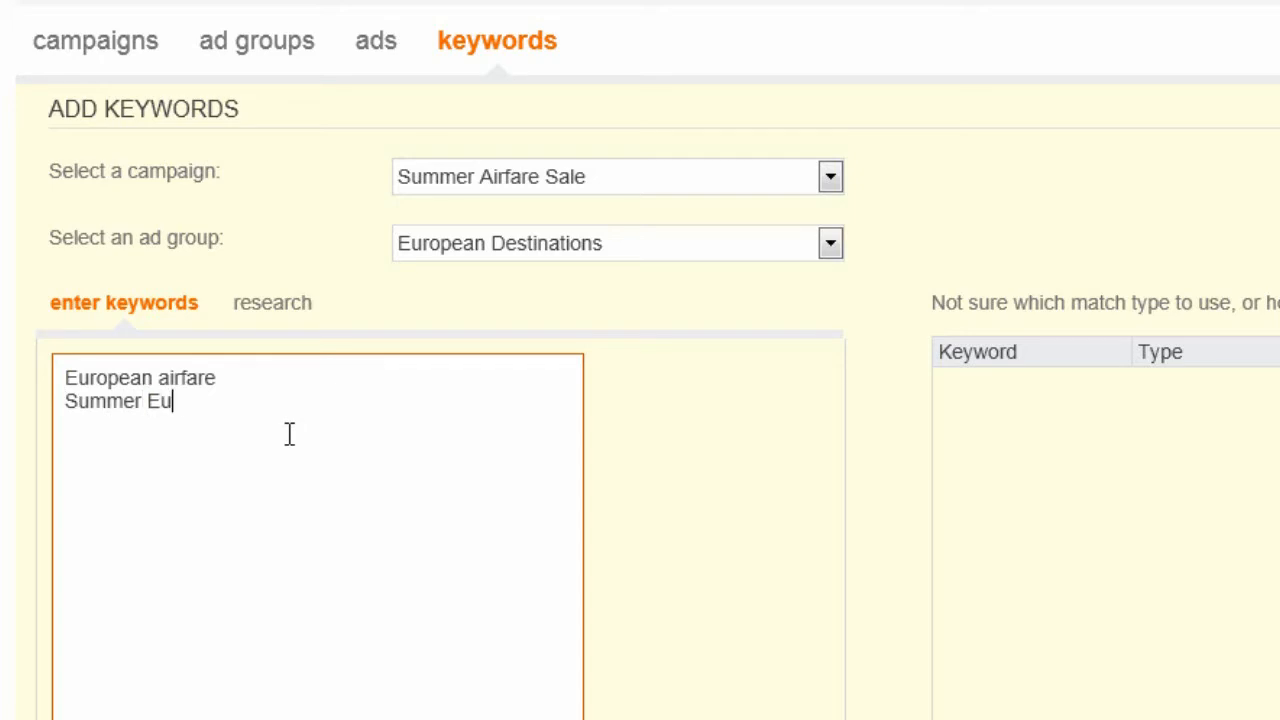
{"action": "type", "text": "rope trv"}
{"action": "key", "text": "BackSpace"}
{"action": "type", "text": "avel deals"}
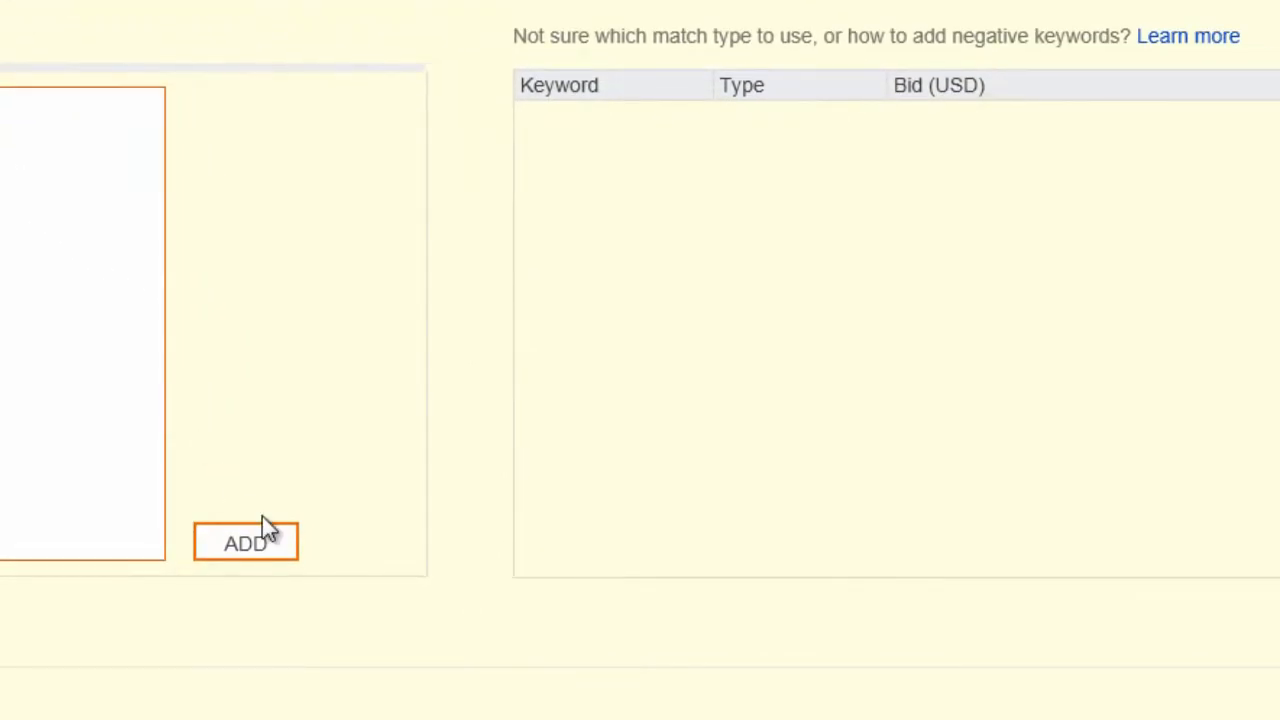
{"action": "left_click", "coordinate": [280, 548]}
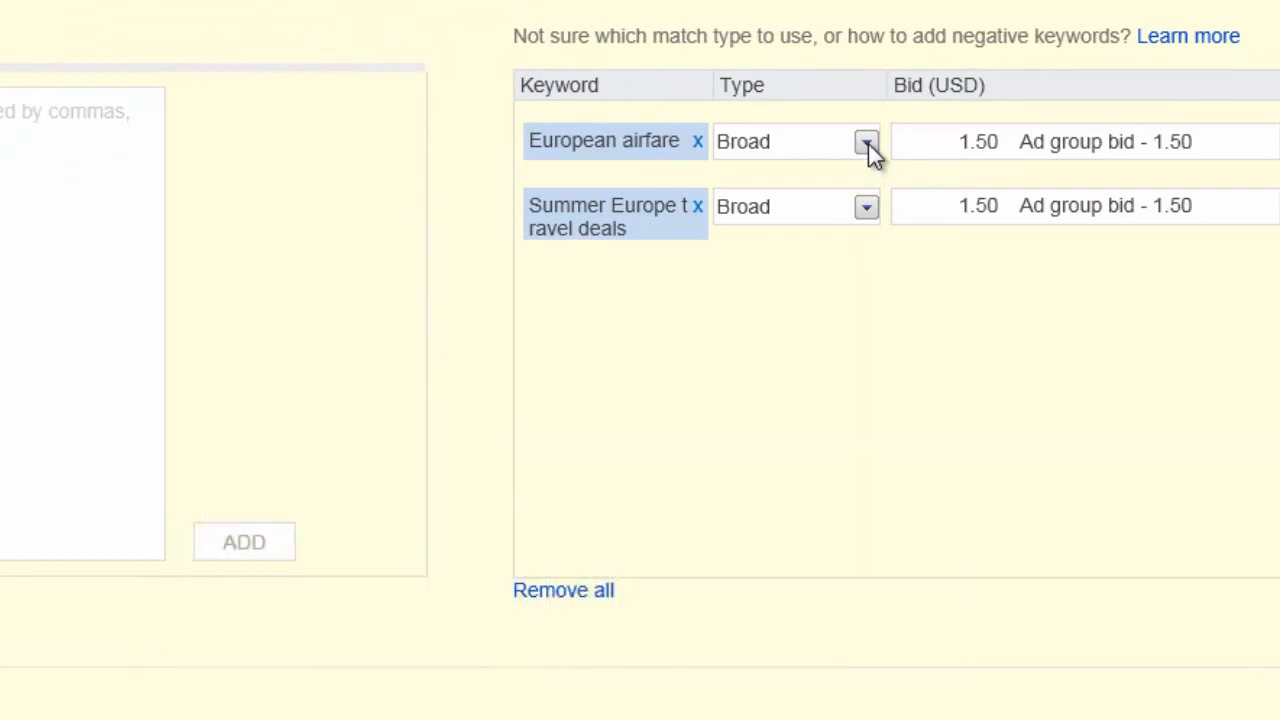
Add the Exact match type to "European airfare" and the Phrase match type to "Summer Europe travel deals".
{"action": "left_click", "coordinate": [866, 143]}
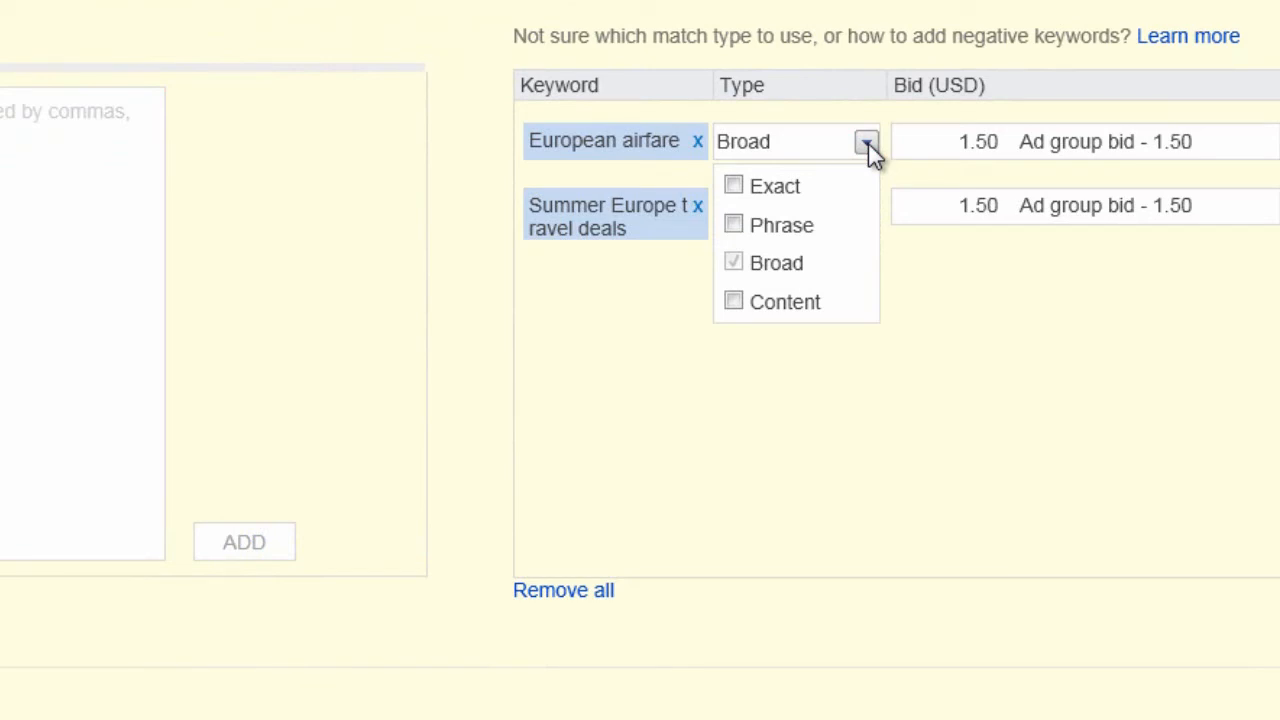
{"action": "left_click", "coordinate": [734, 188]}
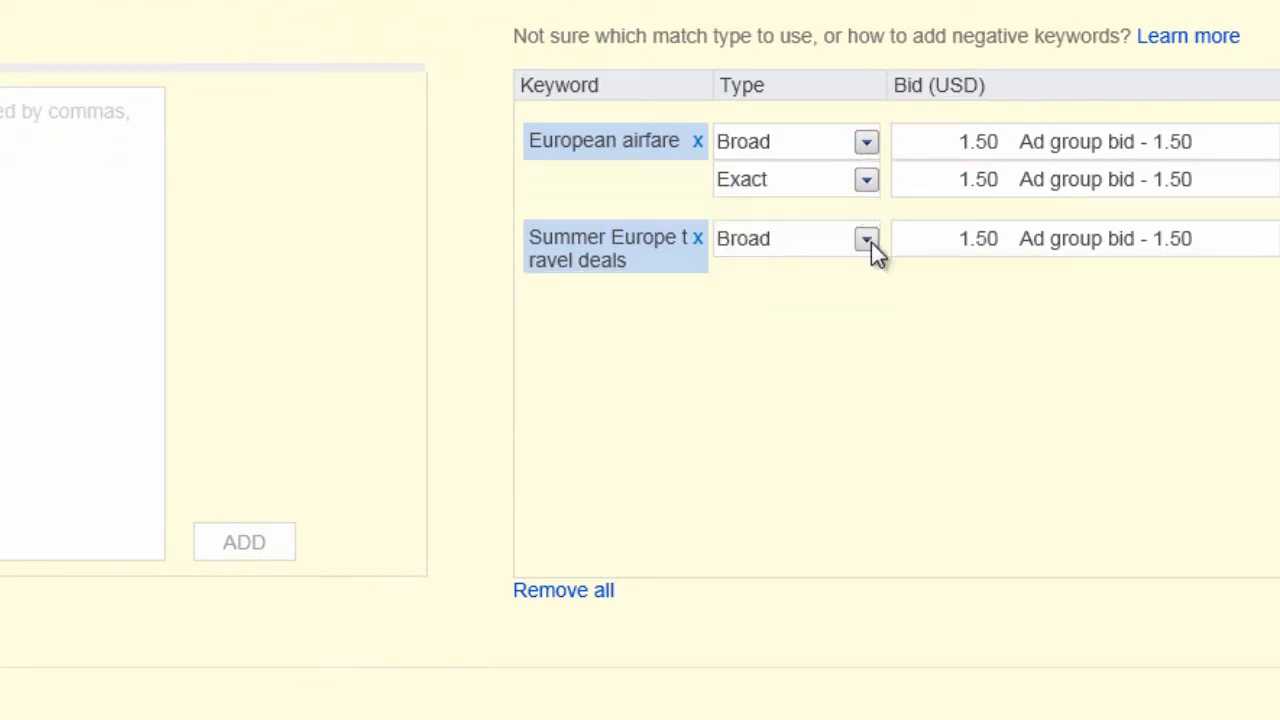
{"action": "left_click", "coordinate": [867, 241]}
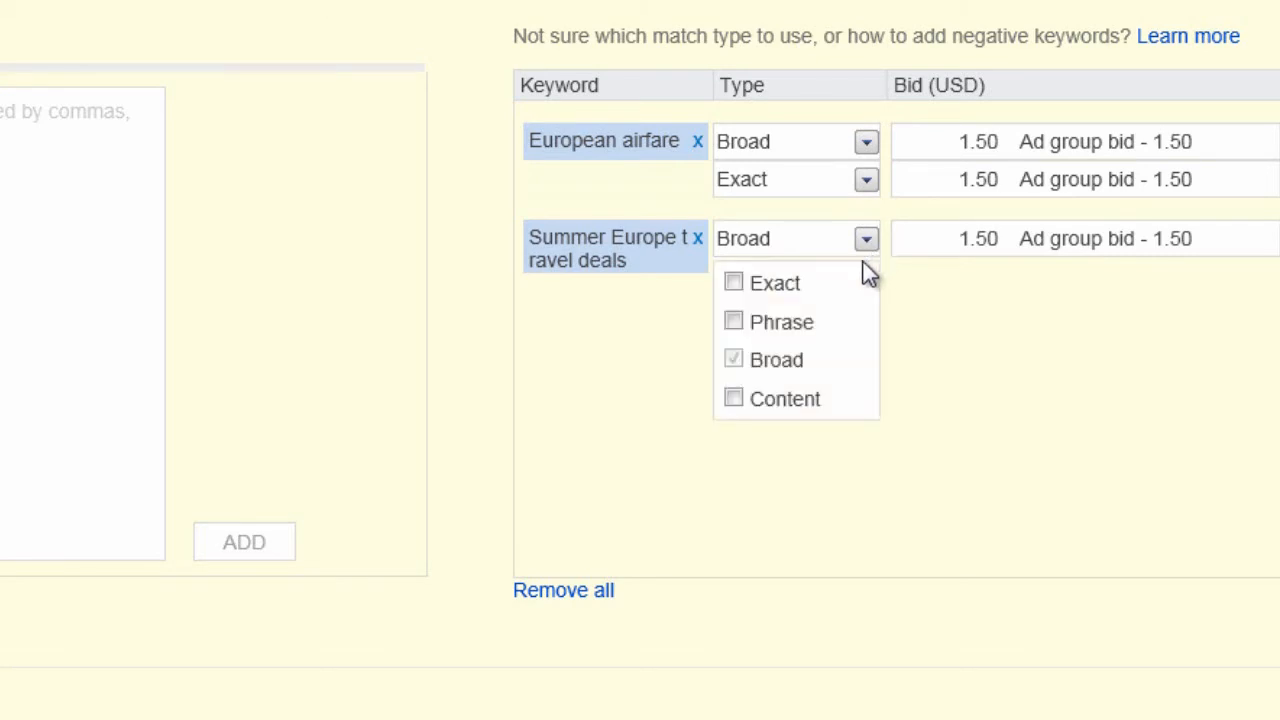
{"action": "left_click", "coordinate": [735, 321]}
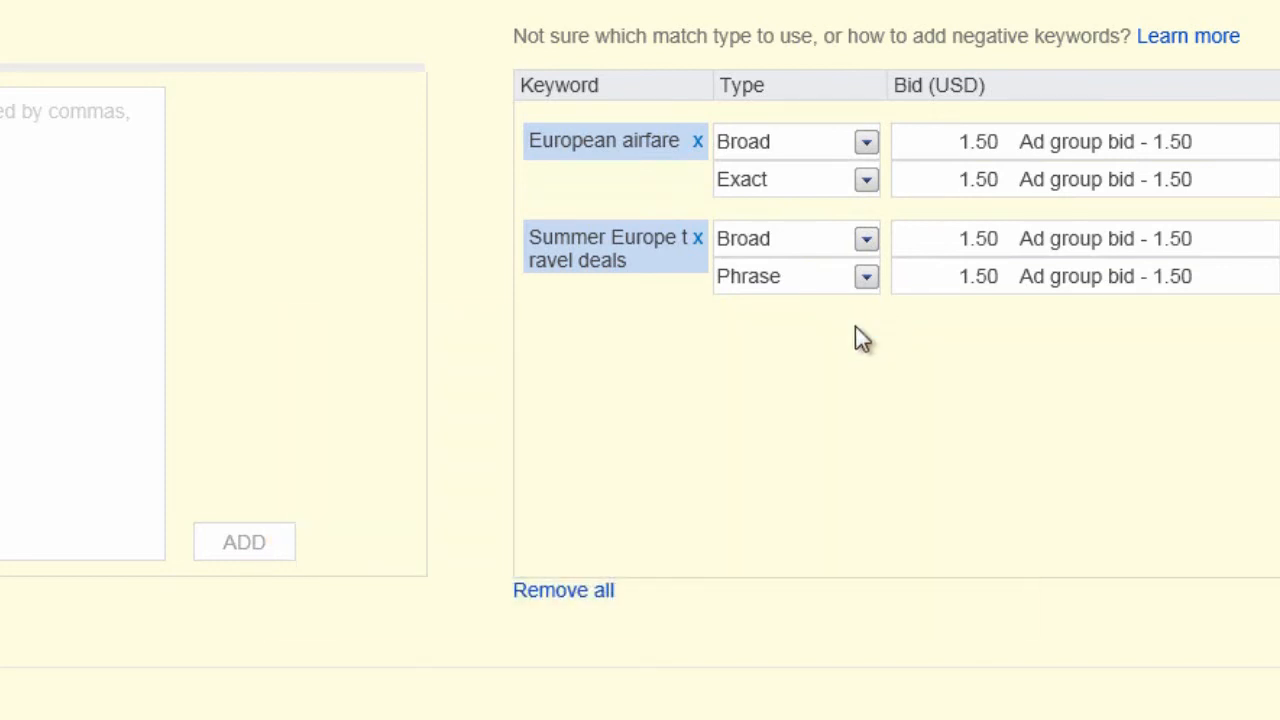
Set the Exact bid of "European airfare" to 2.50 and the Phrase bid of "Summer Europe travel deals" to 1.00, and apply the keywords.
{"action": "left_click", "coordinate": [958, 180]}
{"action": "key", "text": "Delete"}
{"action": "type", "text": "2"}
{"action": "left_click", "coordinate": [962, 276]}
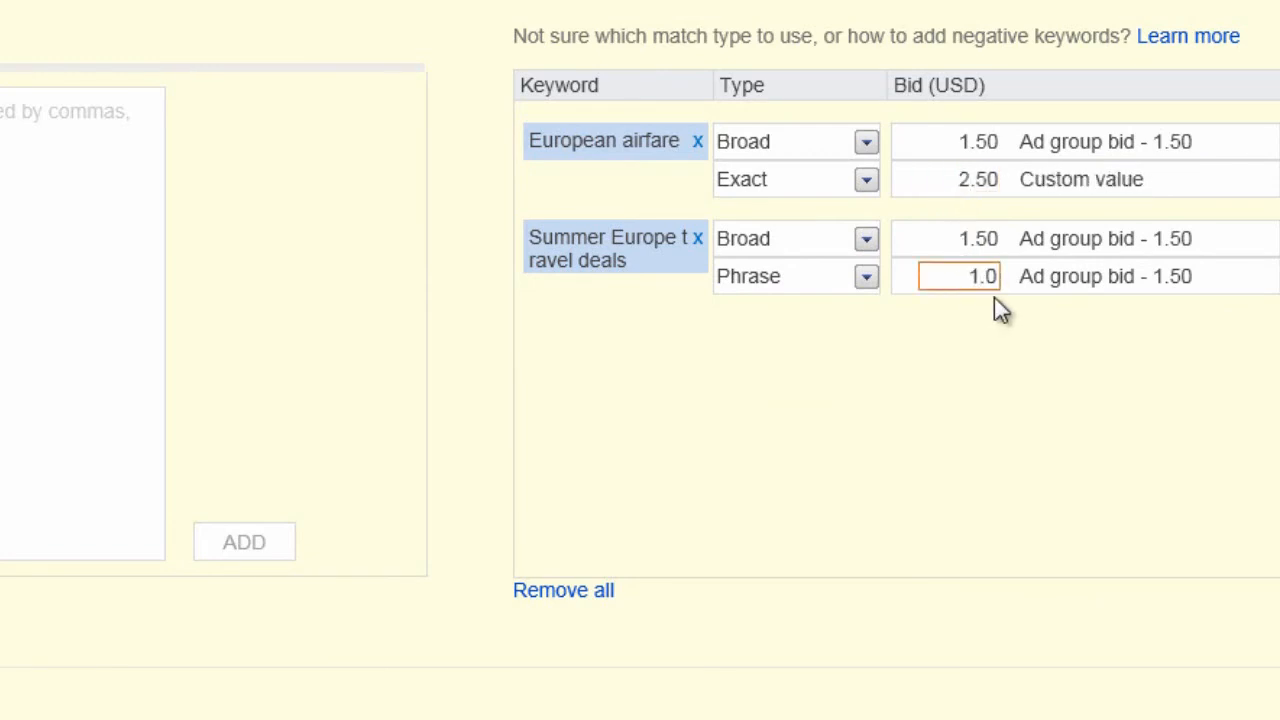
{"action": "left_click", "coordinate": [981, 326]}
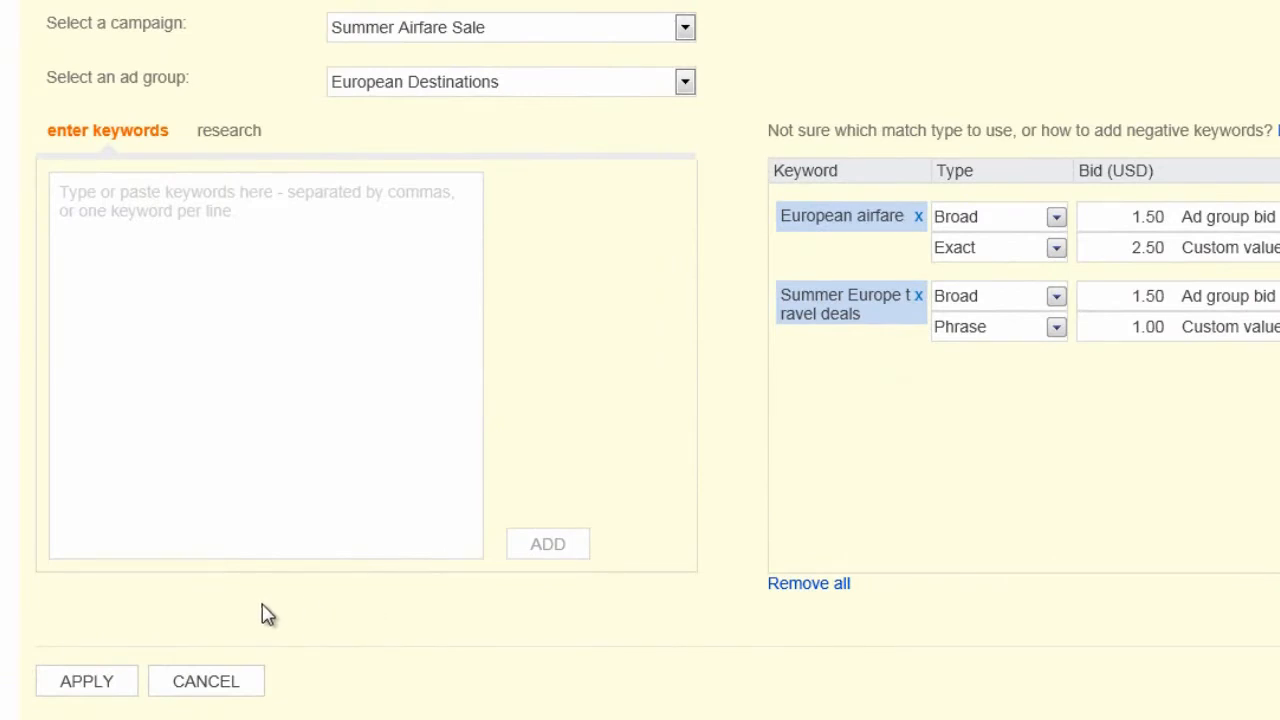
{"action": "left_click", "coordinate": [122, 682]}
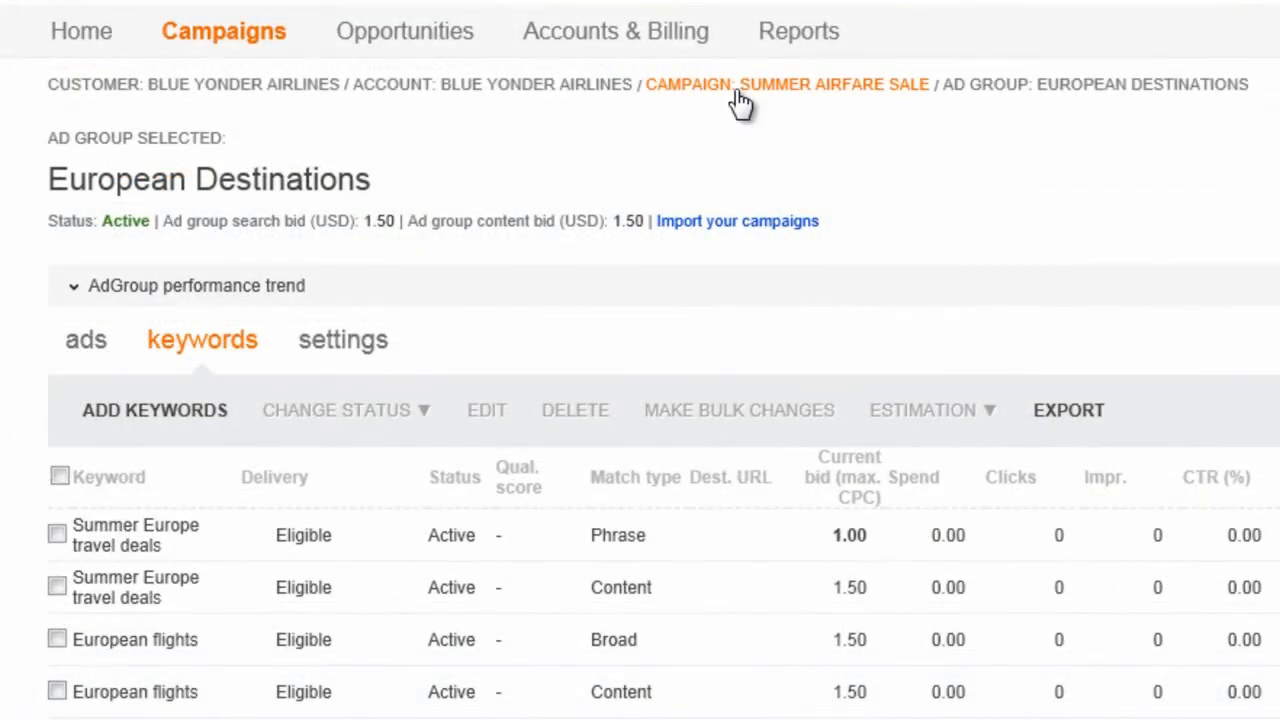
Start creating another ad group in the Summer Airfare Sale campaign and name it Domestic Destinations.
{"action": "left_click", "coordinate": [737, 90]}
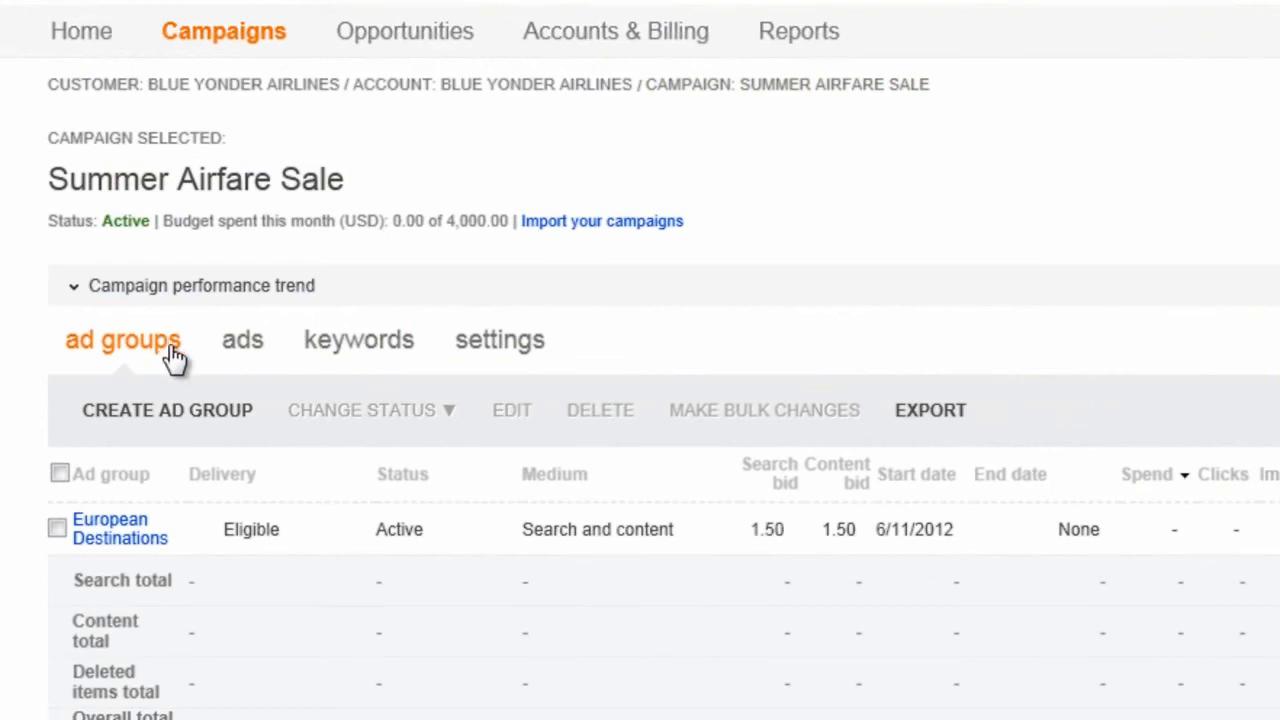
{"action": "left_click", "coordinate": [243, 422]}
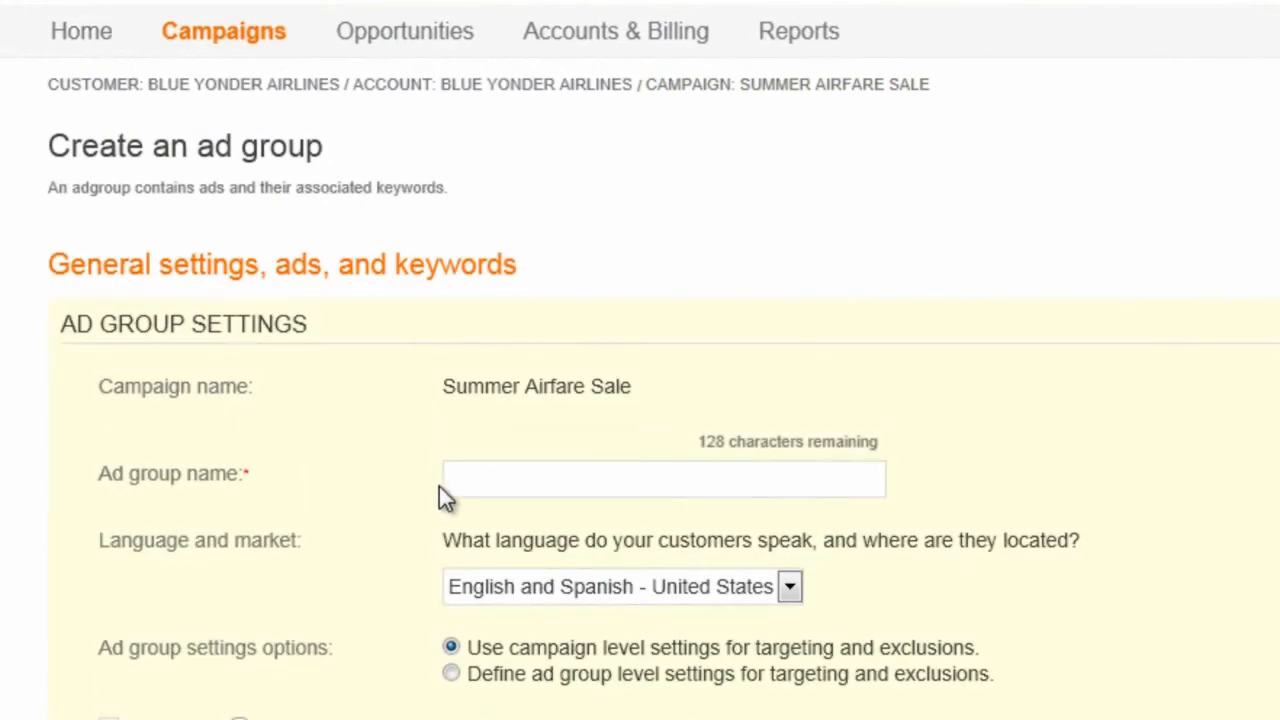
{"action": "left_click", "coordinate": [449, 483]}
{"action": "type", "text": "Domestic Des"}
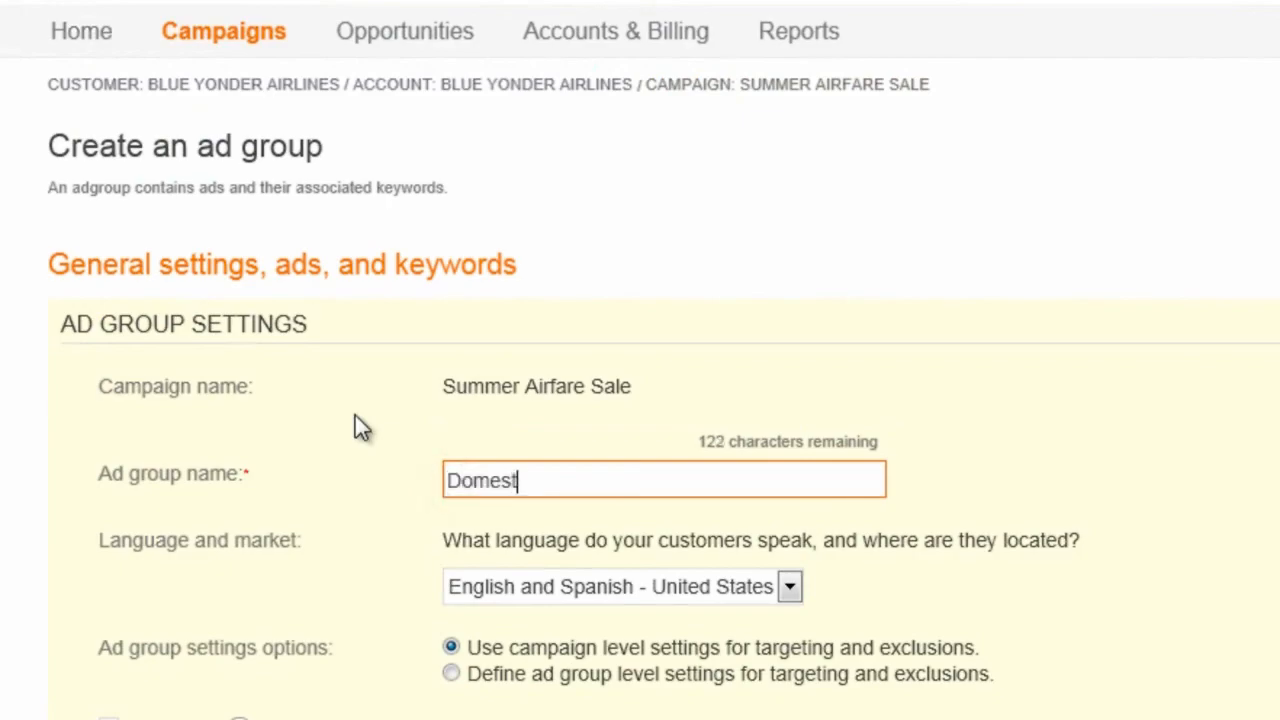
{"action": "type", "text": "tinat"}
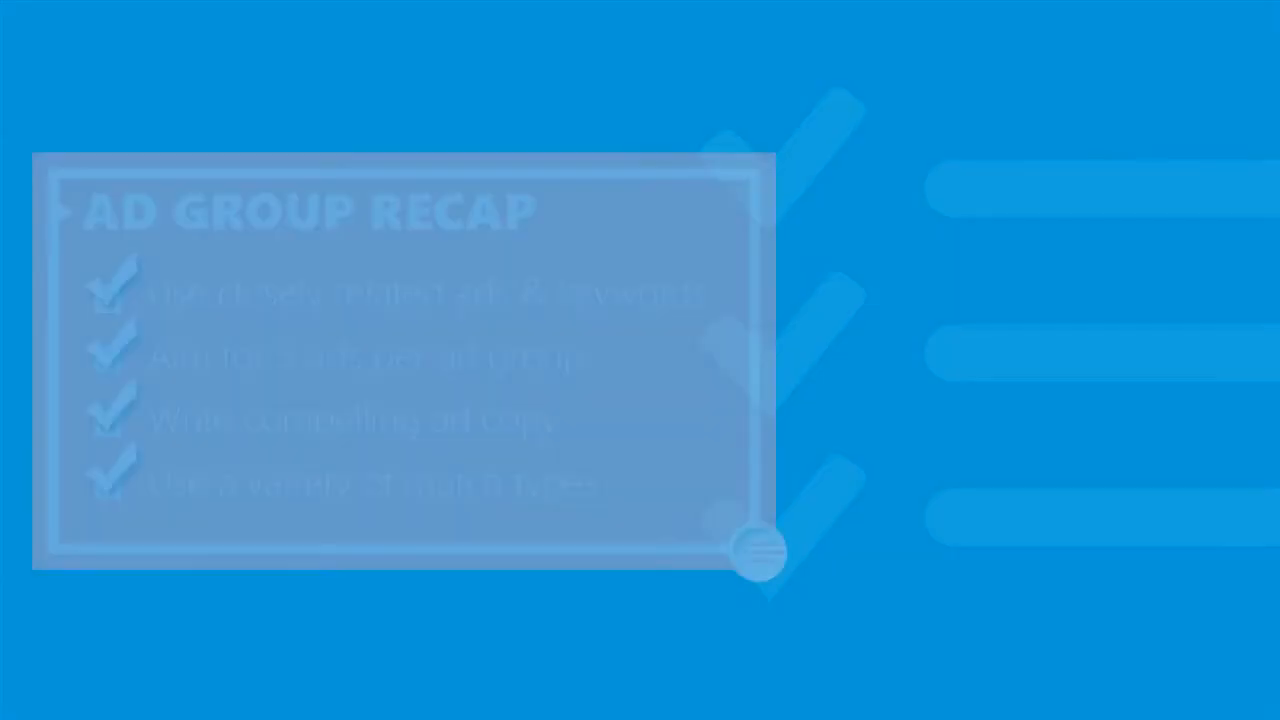